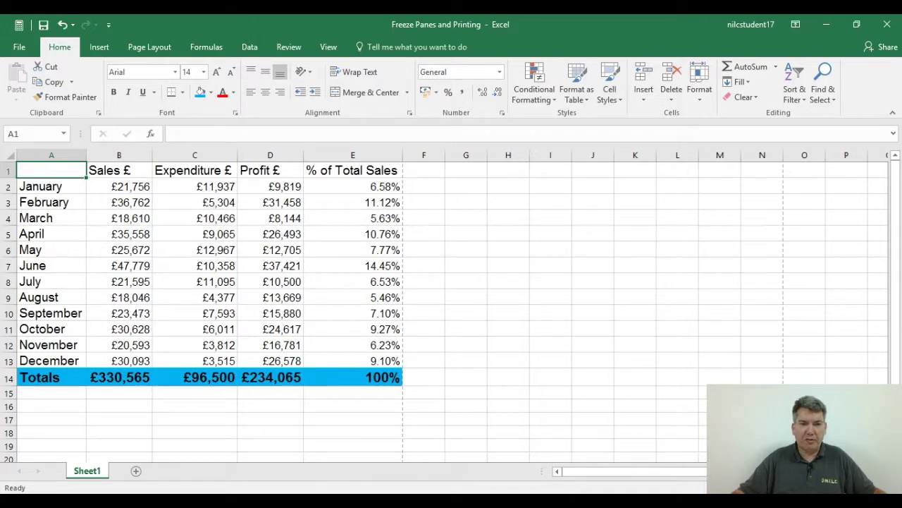
- Scroll the sheet down and across and back to check whether the column headings and month names stay in view
scroll(452, 310, "down", 2)
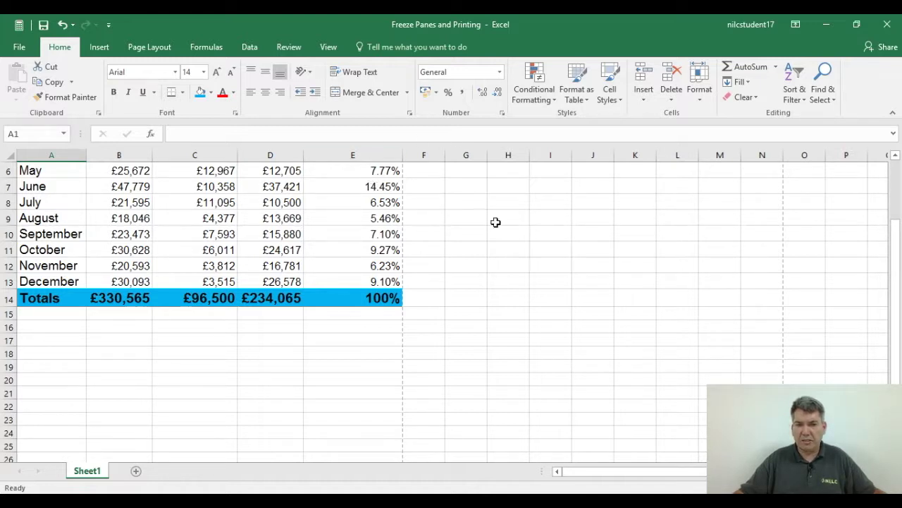
left_click(896, 283)
left_click_drag(896, 283, 896, 265)
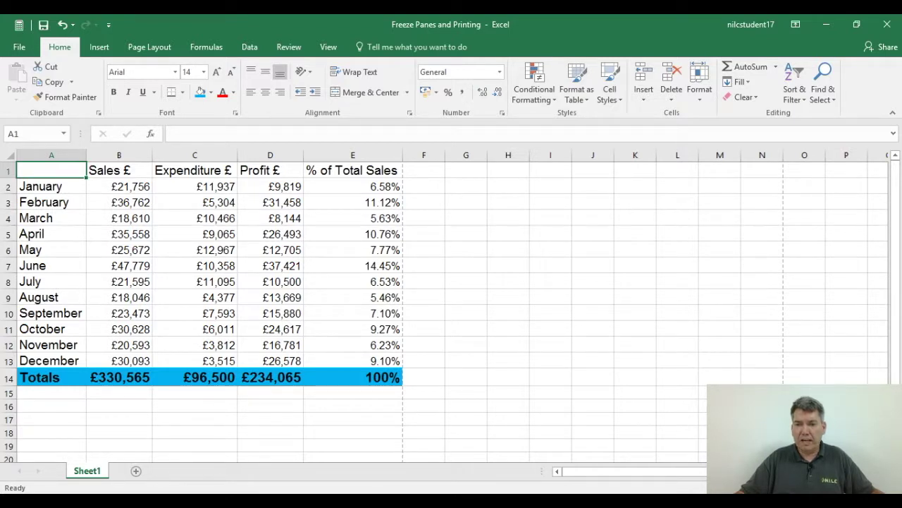
scroll(452, 310, "right", 2)
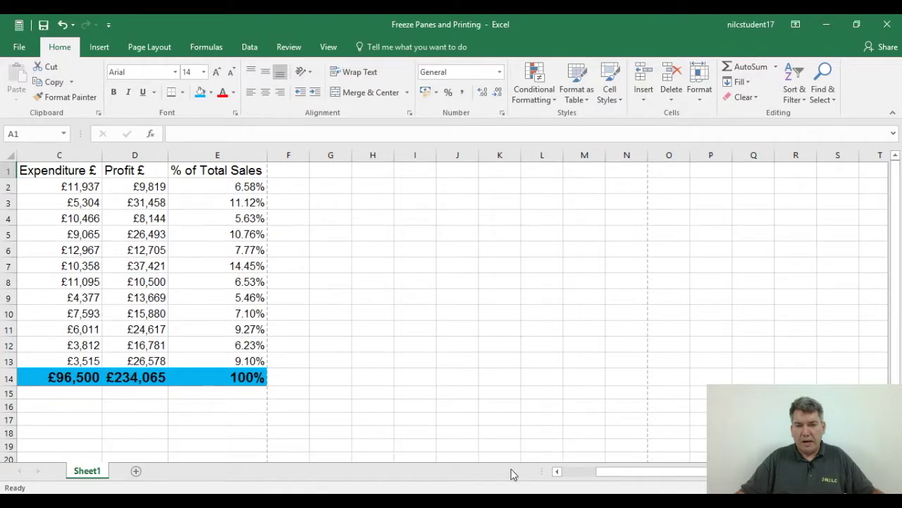
left_click(557, 471)
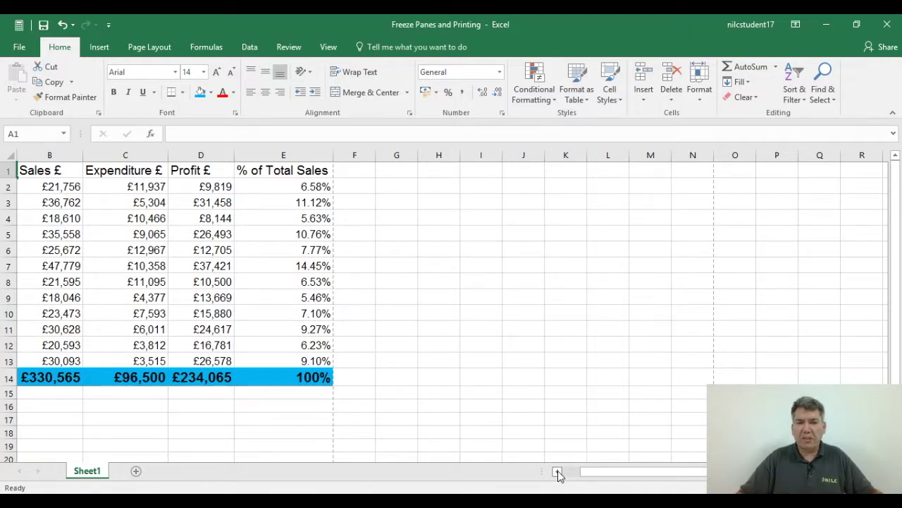
left_click(557, 472)
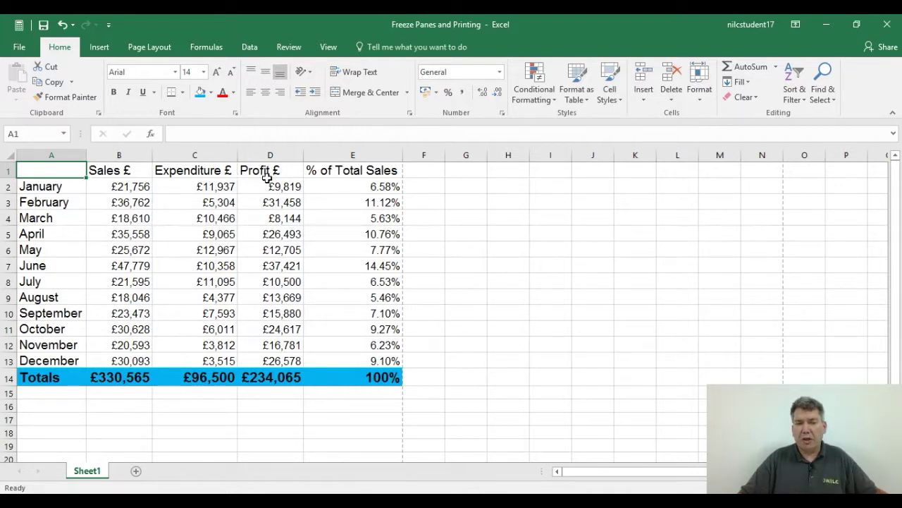
- Freeze the heading row above the January row using Freeze Panes, and deselect the row by selecting cell A15
left_click(7, 186)
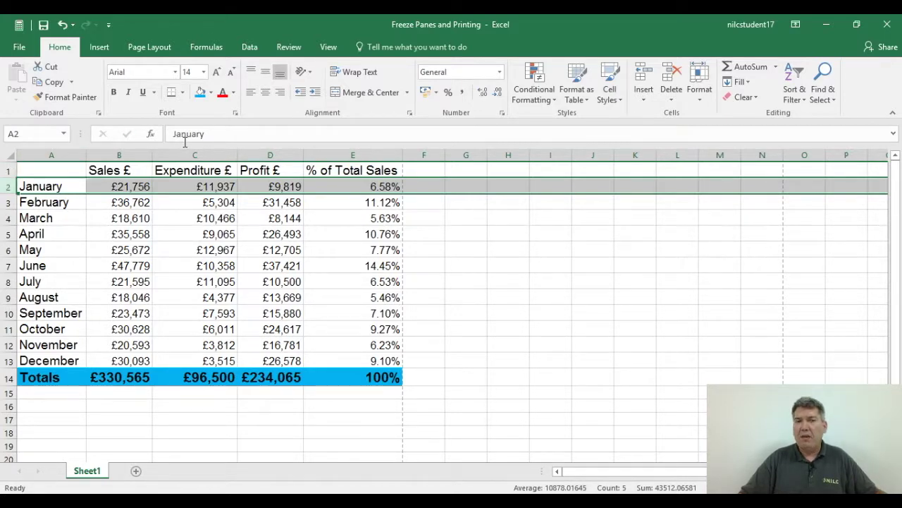
left_click(329, 48)
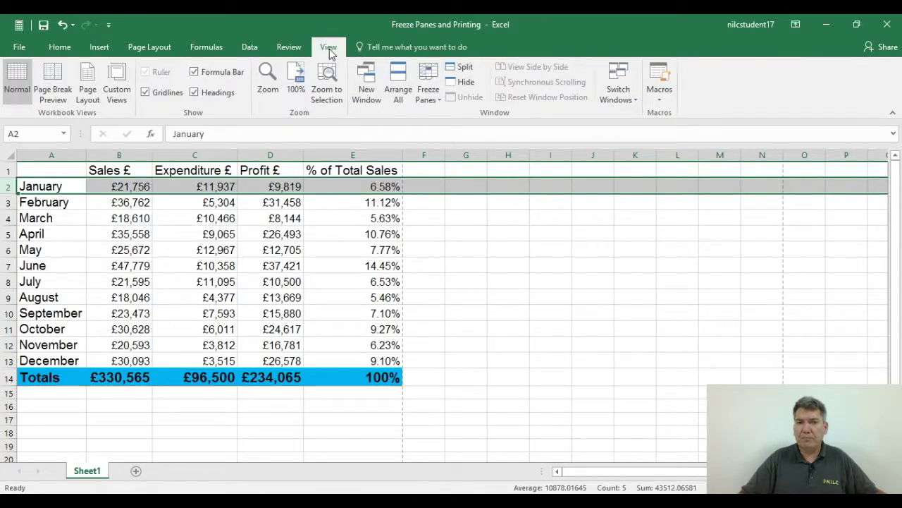
left_click(438, 103)
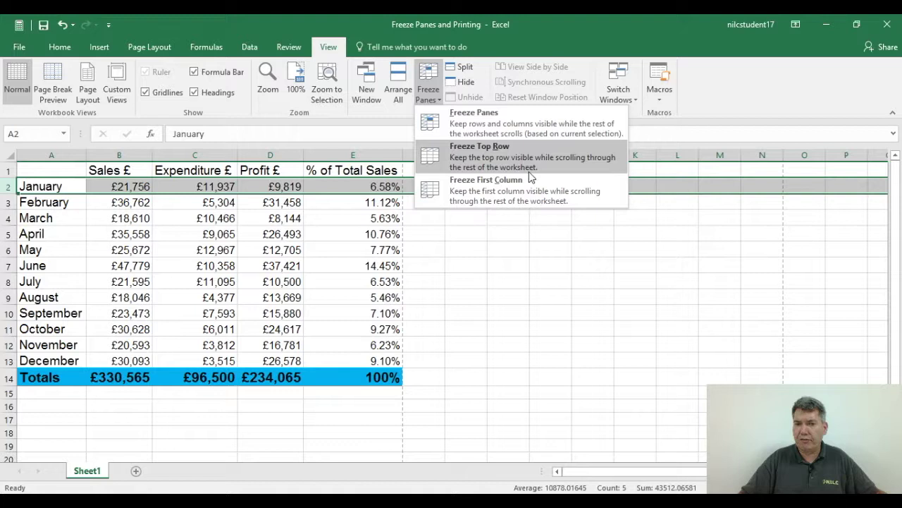
left_click(482, 113)
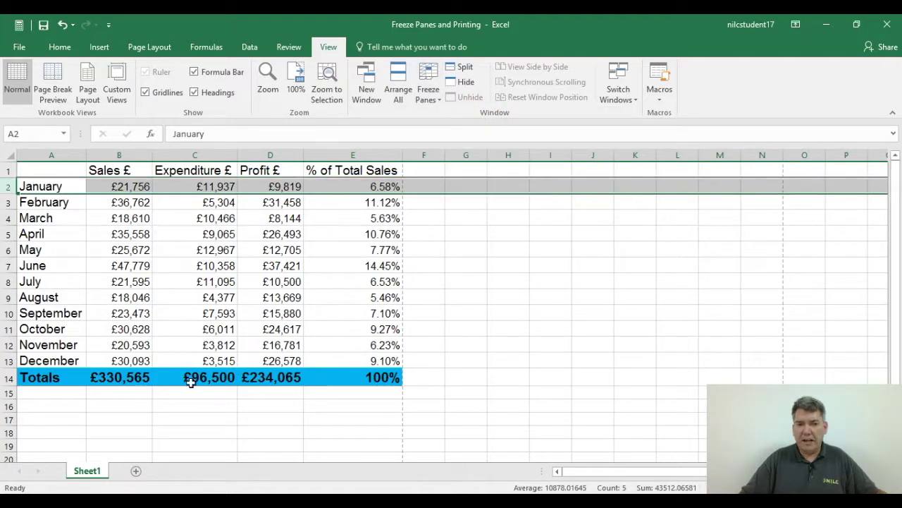
left_click(50, 393)
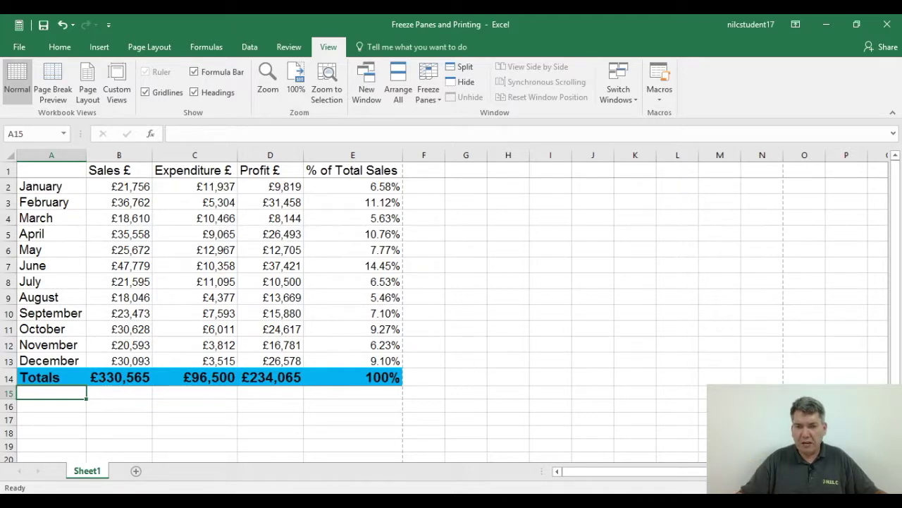
- Test the frozen heading row by scrolling the sheet down and back up, and one column across and back
scroll(451, 310, "down", 2)
scroll(451, 310, "down", 2)
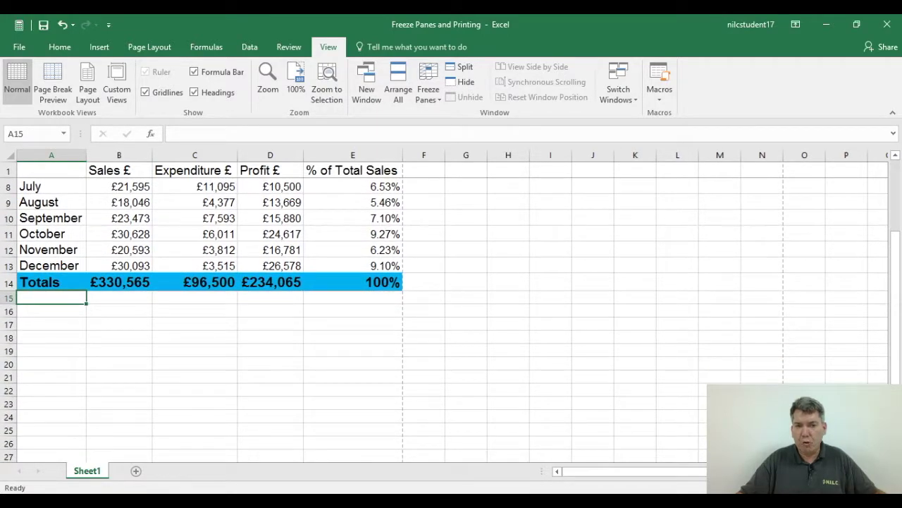
left_click(893, 157)
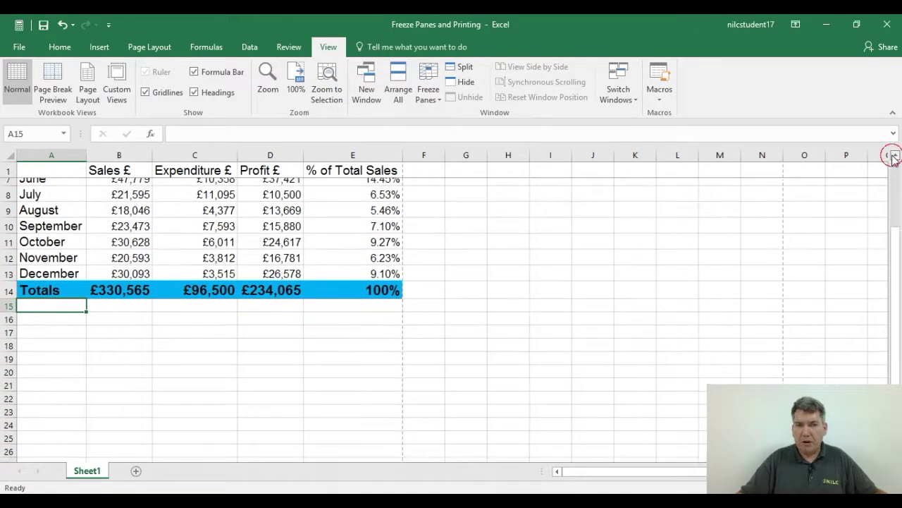
left_click(894, 156)
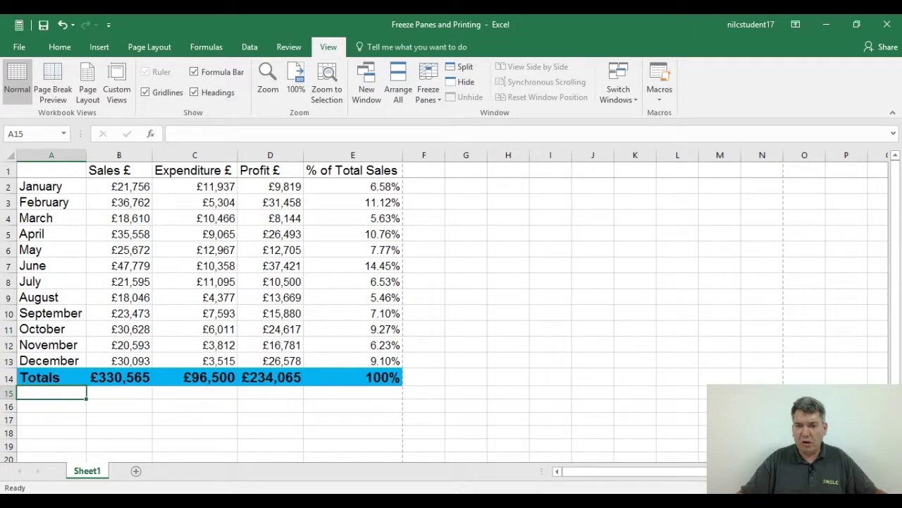
scroll(451, 310, "right", 1)
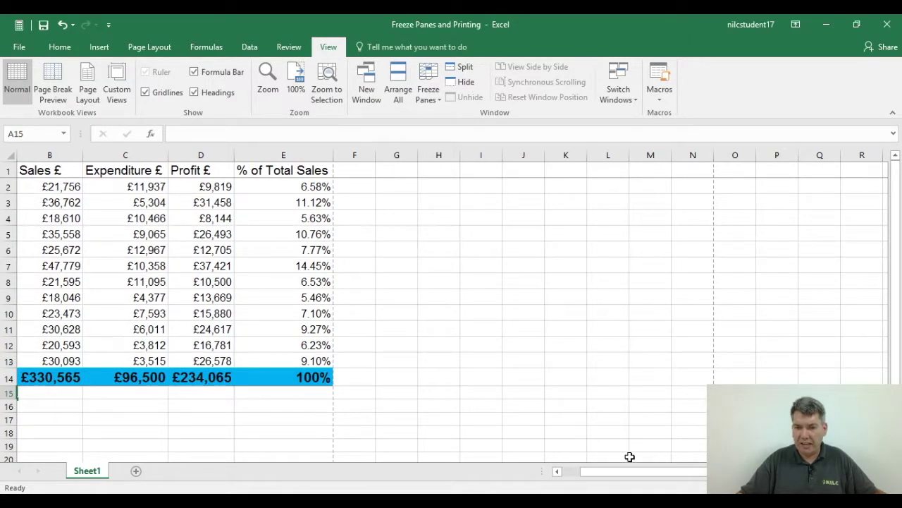
left_click(557, 471)
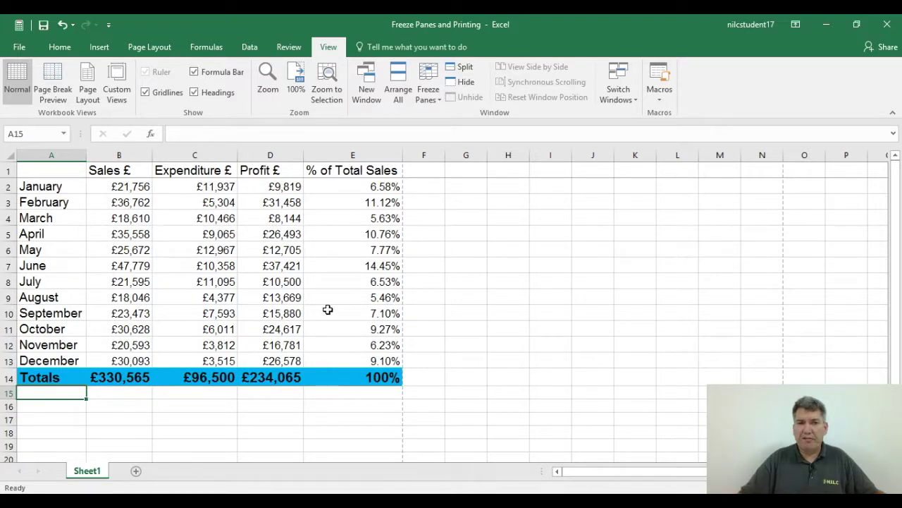
- Unfreeze the panes so the heading row scrolls with the rest of the sheet
left_click(431, 94)
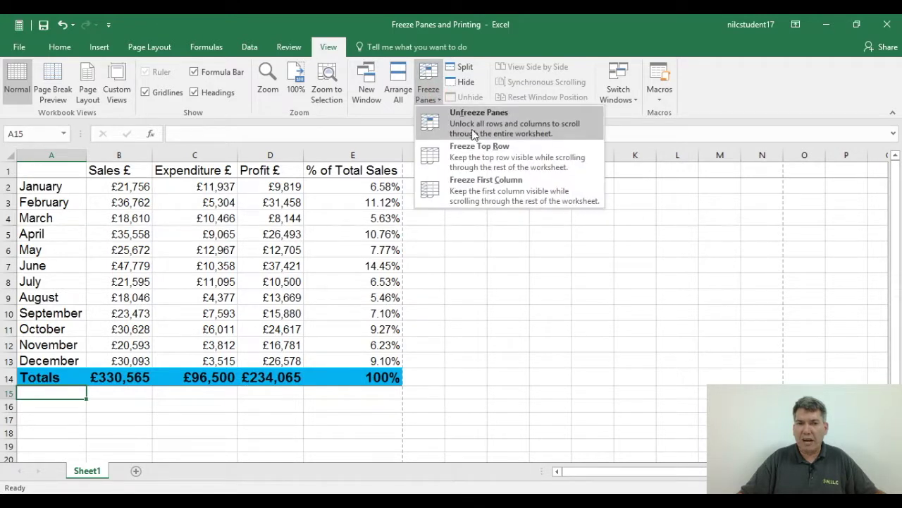
left_click(462, 124)
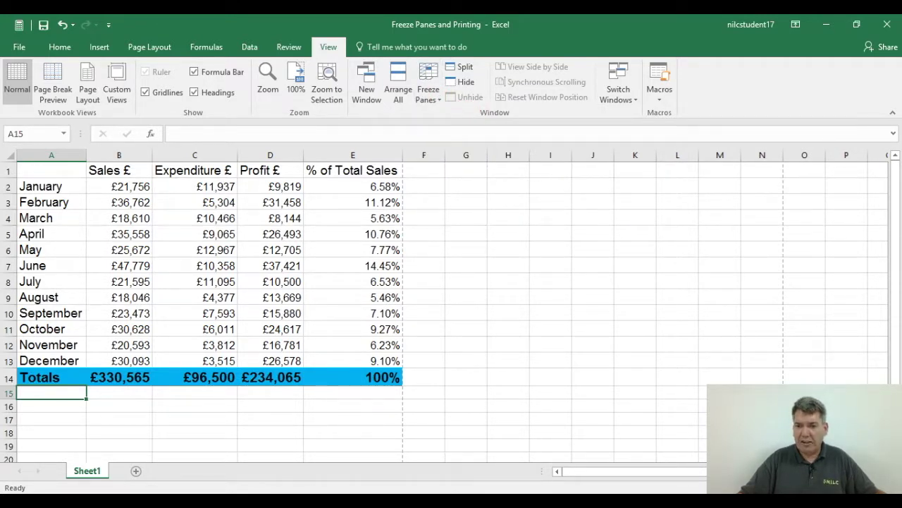
left_click_drag(896, 327, 894, 282)
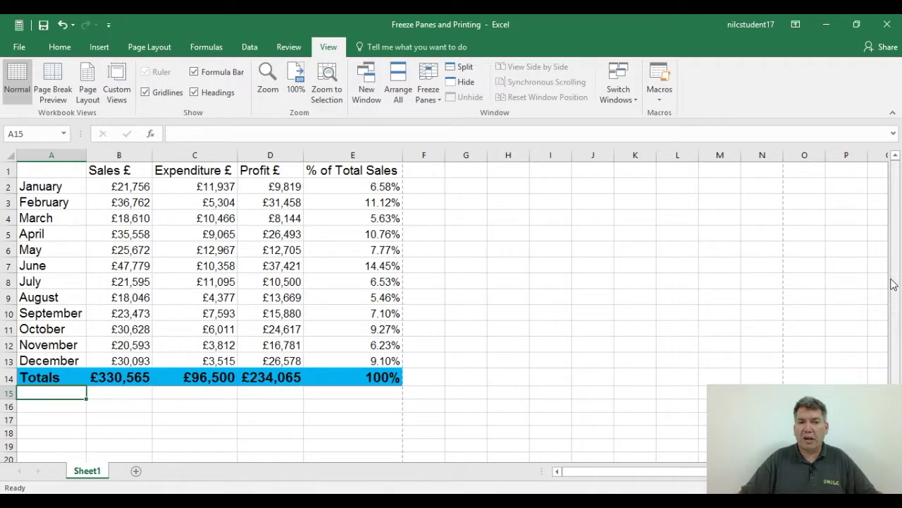
left_click(10, 186)
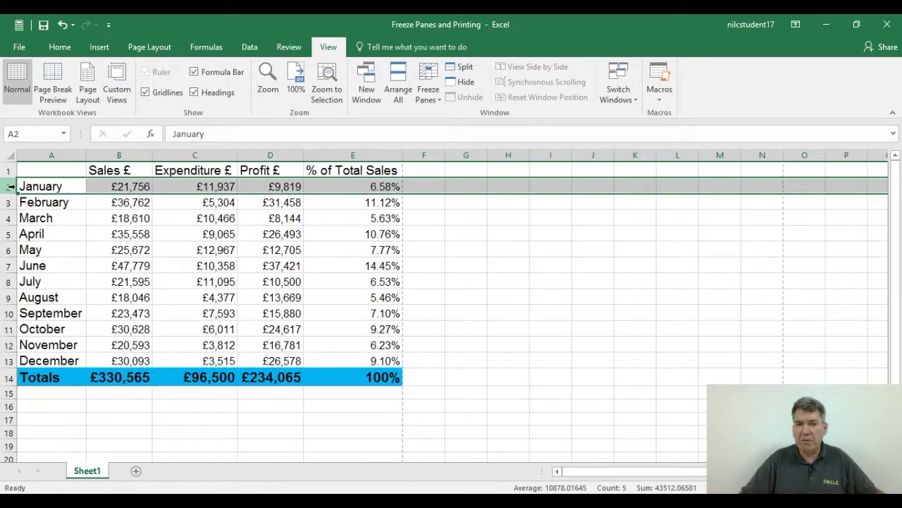
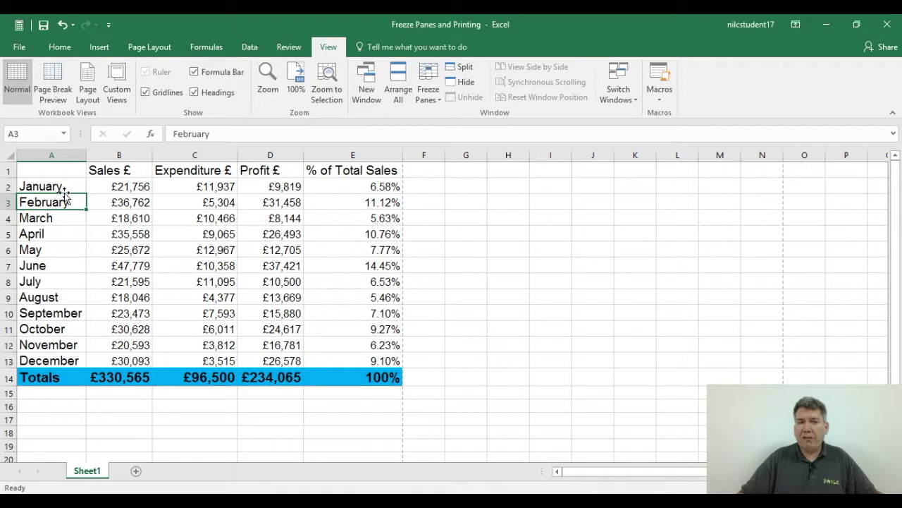
- Freeze the month names in column A using Freeze Panes from the Sales £ column, and deselect it by selecting cell F1
left_click(121, 154)
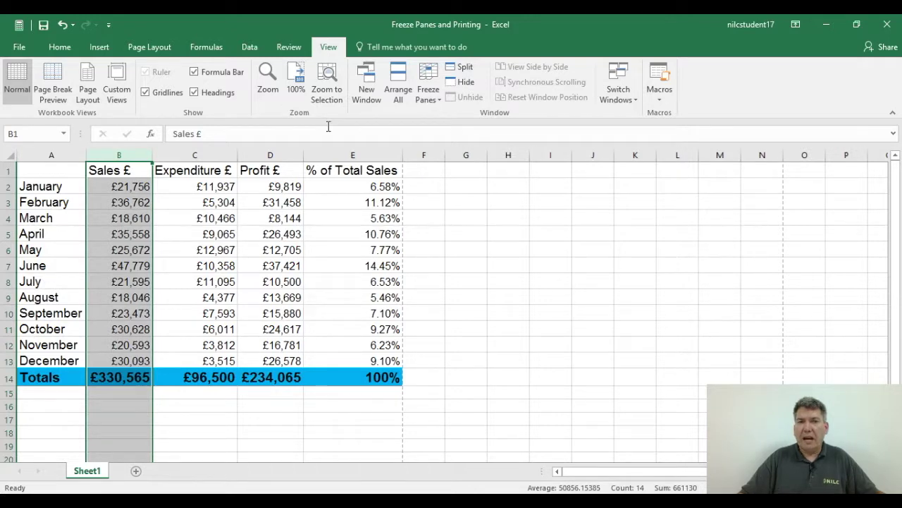
left_click(425, 98)
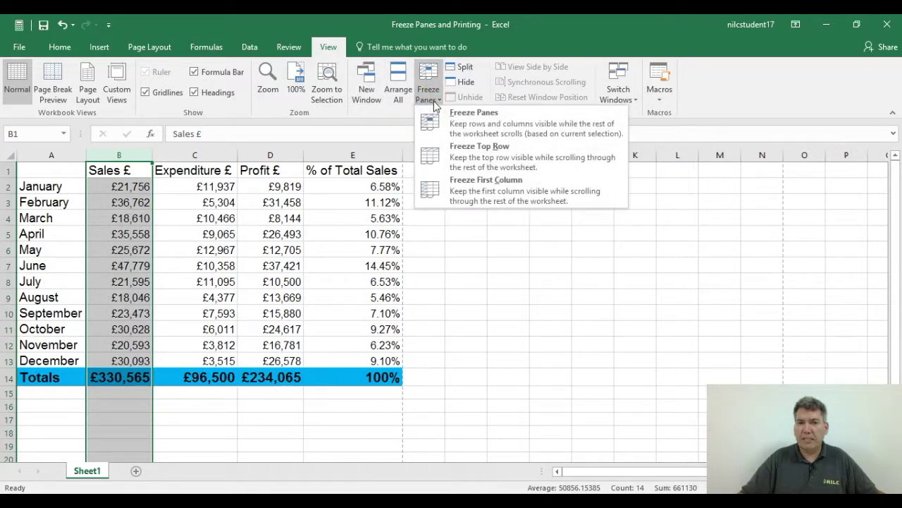
left_click(495, 119)
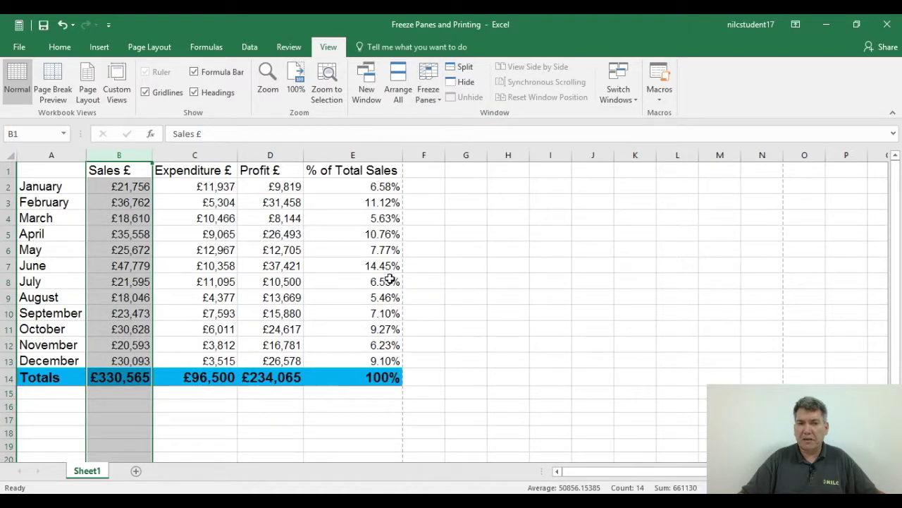
left_click(427, 172)
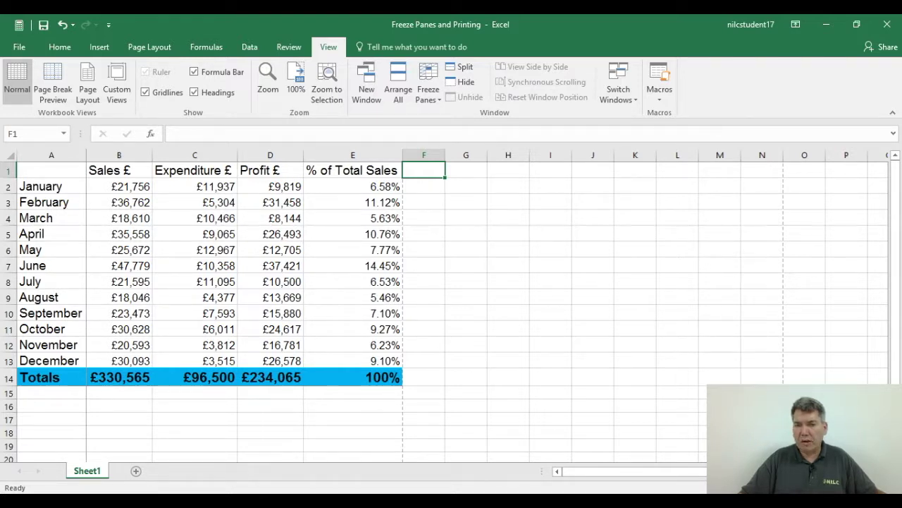
- Test the frozen month column by scrolling the sheet across and back, and down and back up
scroll(486, 303, "right", 1)
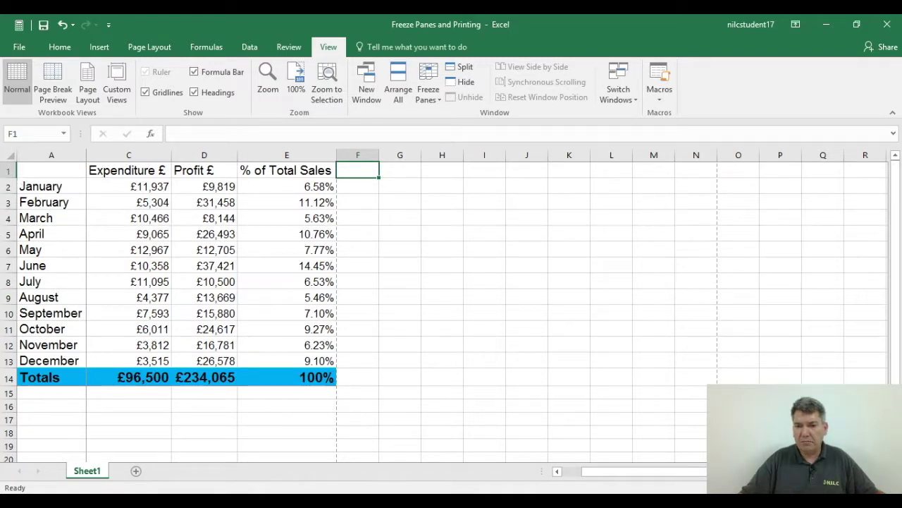
scroll(487, 303, "right", 1)
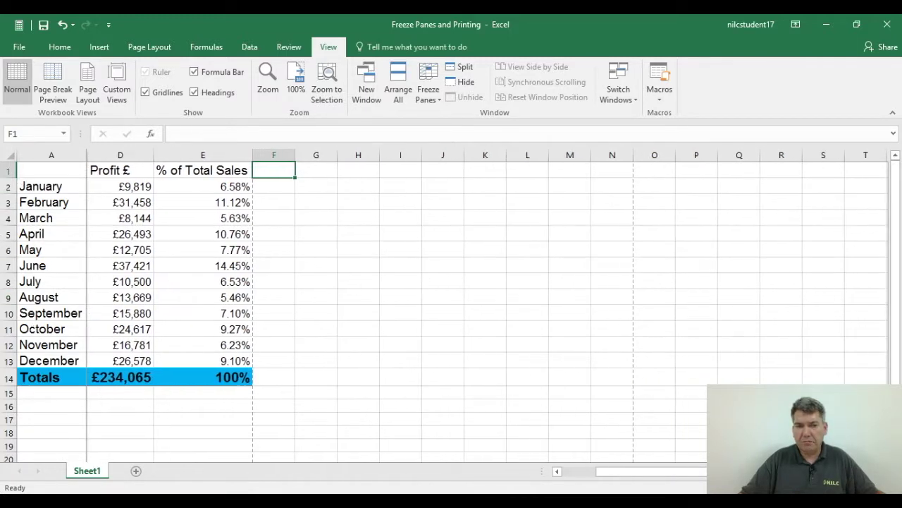
left_click(557, 471)
left_click(557, 471)
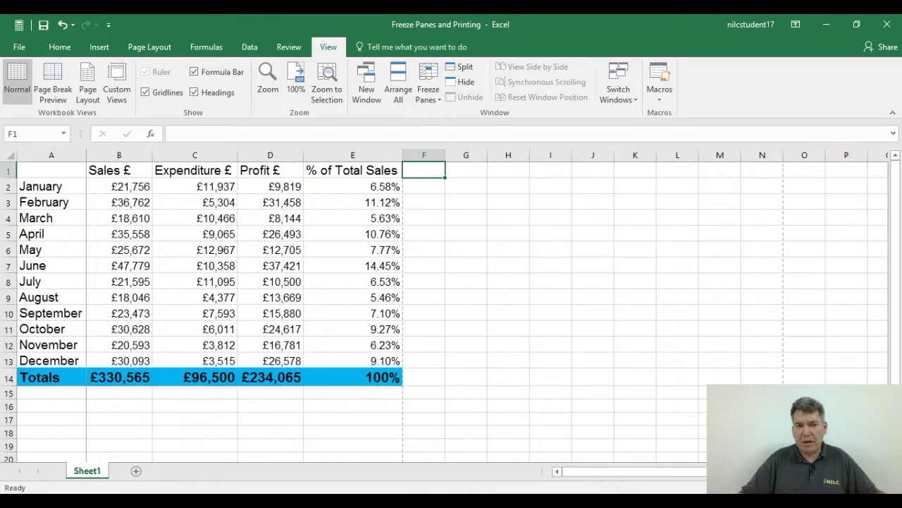
scroll(451, 310, "down", 1)
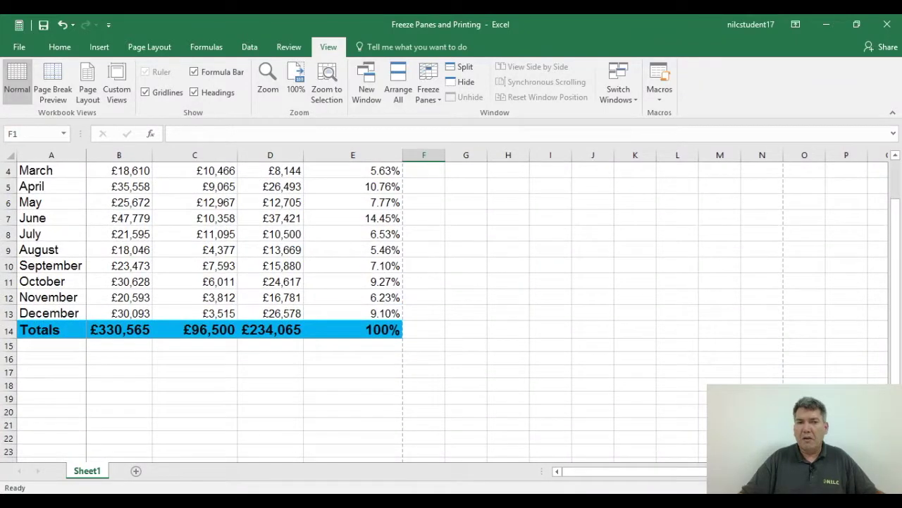
scroll(891, 344, "up", 1)
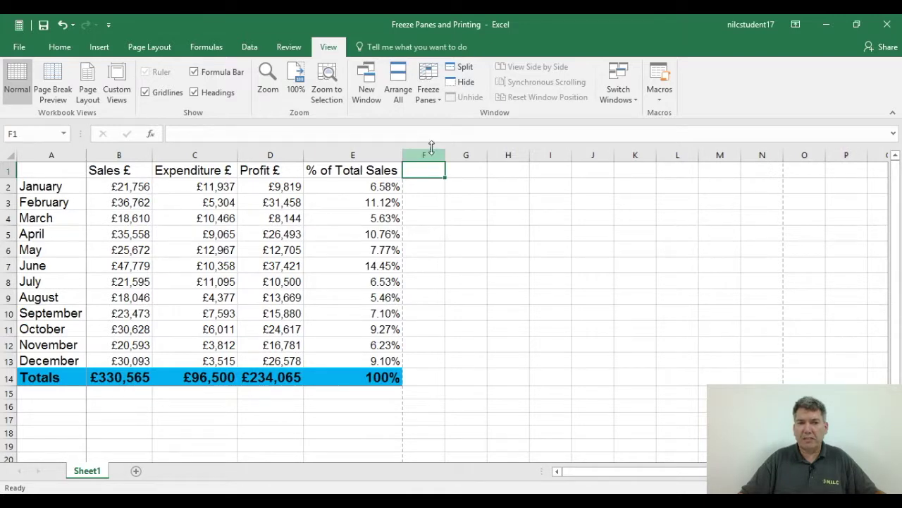
- Unfreeze the panes and scroll the sheet down and across to check how the headings and month names behave
left_click(428, 92)
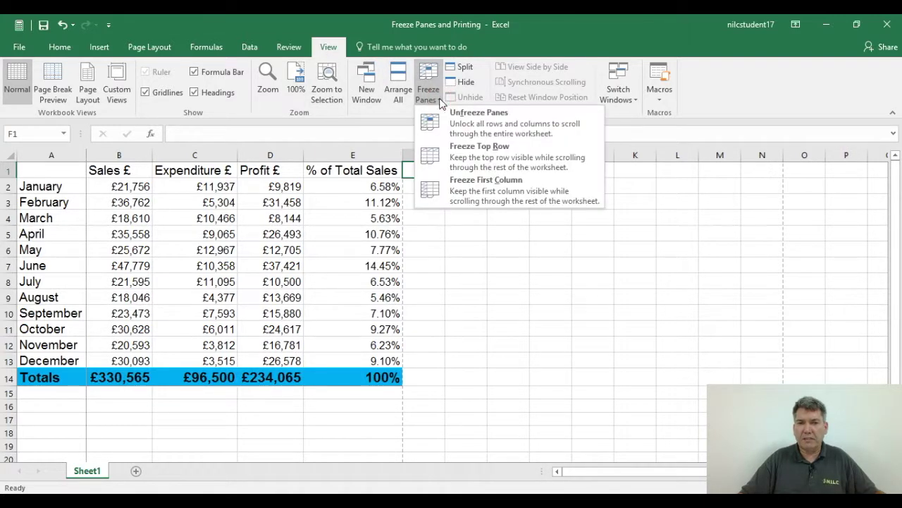
left_click(475, 119)
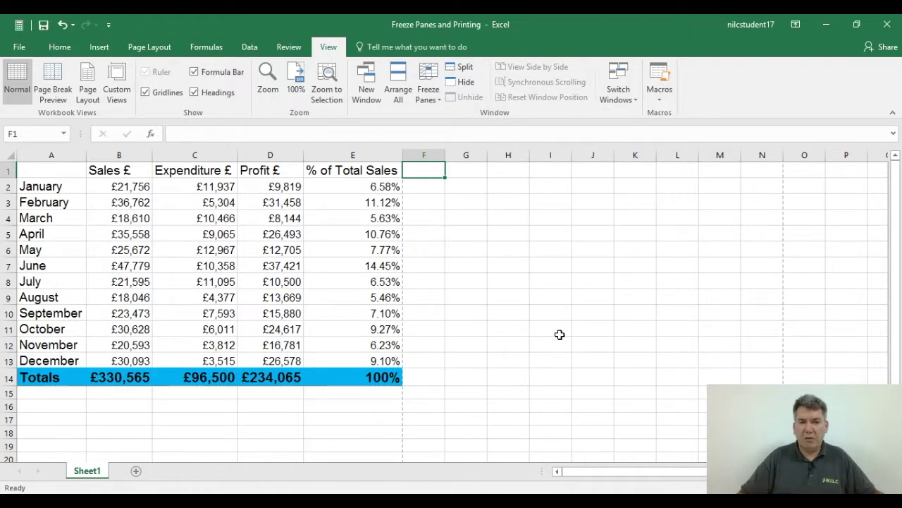
left_click(58, 50)
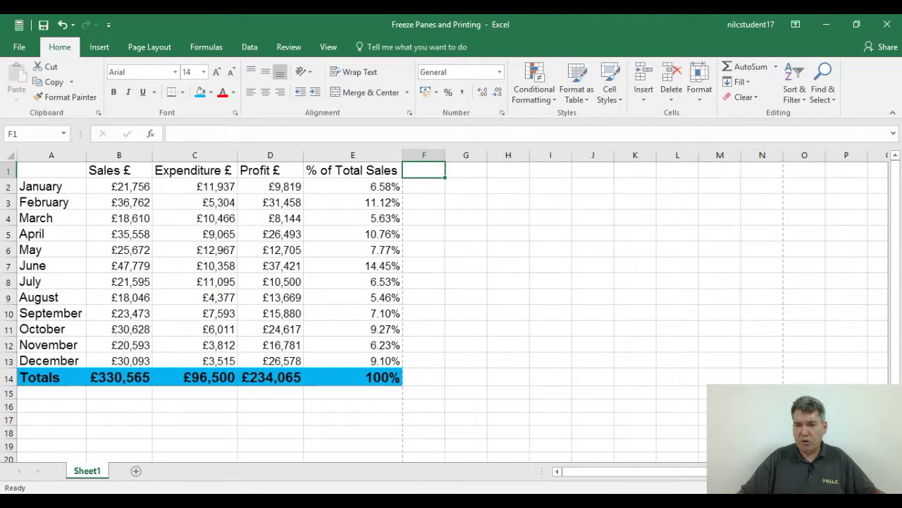
scroll(451, 310, "down", 1)
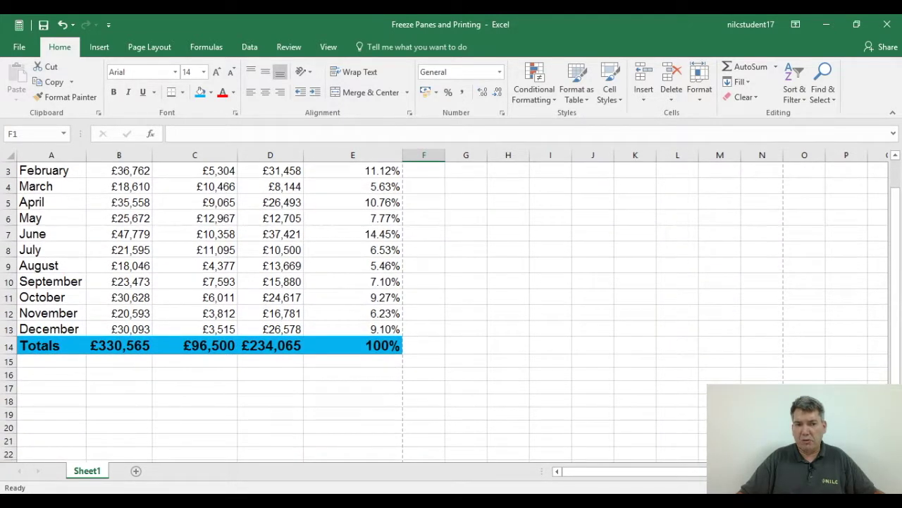
scroll(451, 310, "up", 1)
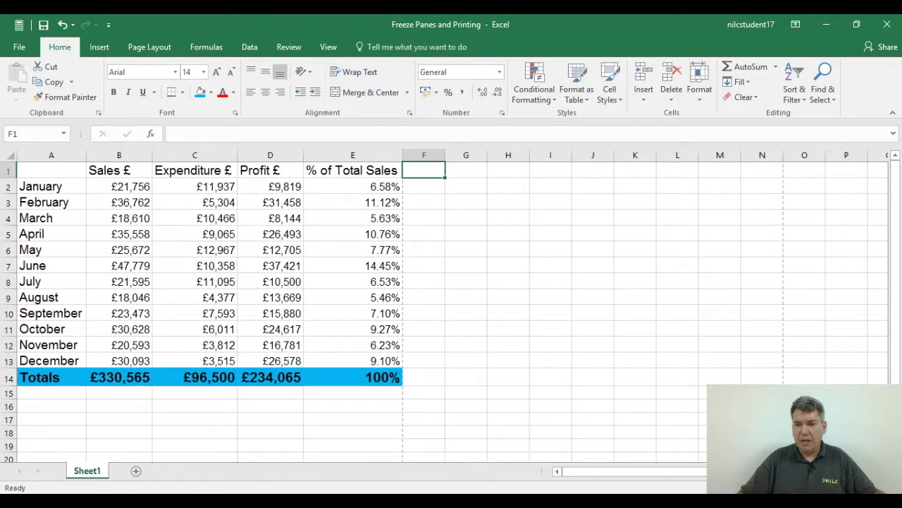
scroll(451, 310, "right", 1)
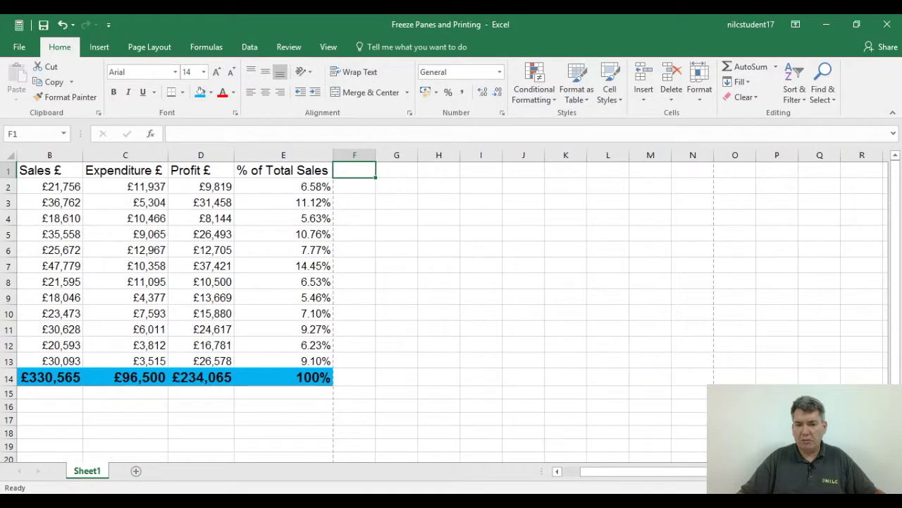
- Freeze both the heading row and the month column using Freeze Panes from cell B2, and deselect it by selecting cell E16
scroll(649, 485, "left", 1)
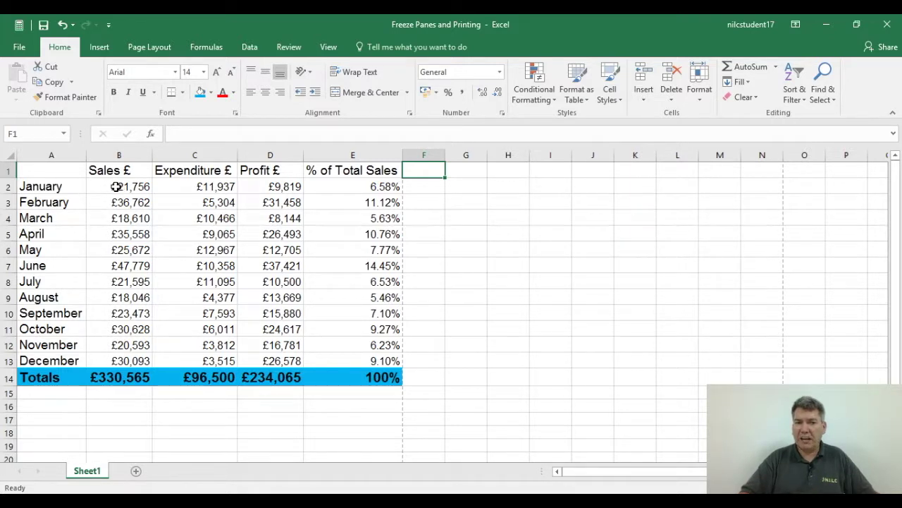
left_click(116, 186)
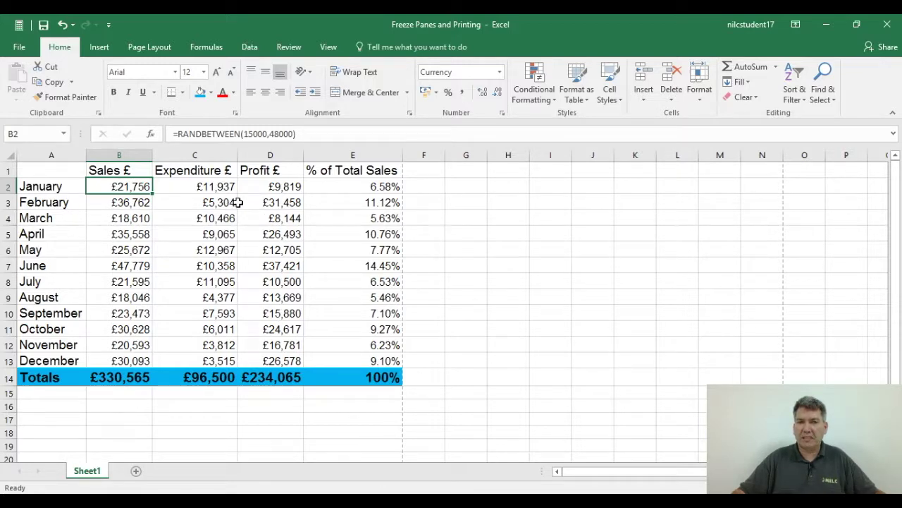
left_click(330, 48)
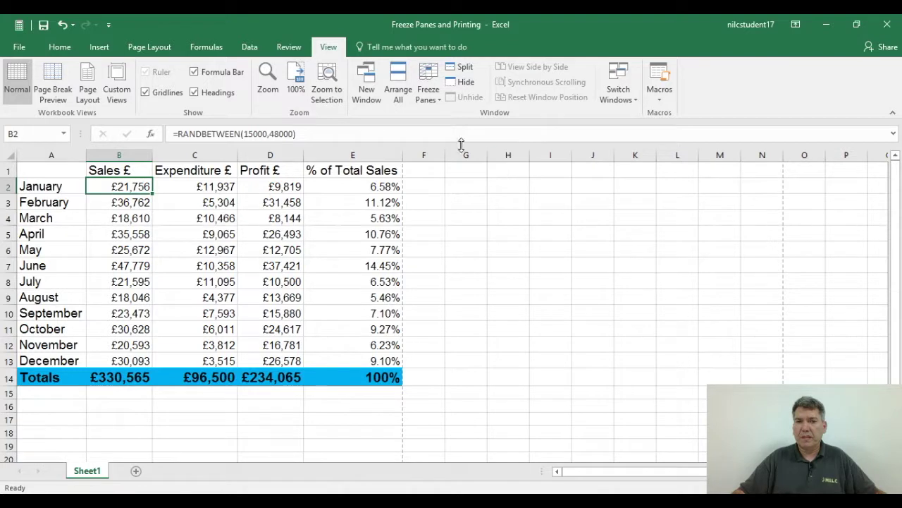
left_click(441, 102)
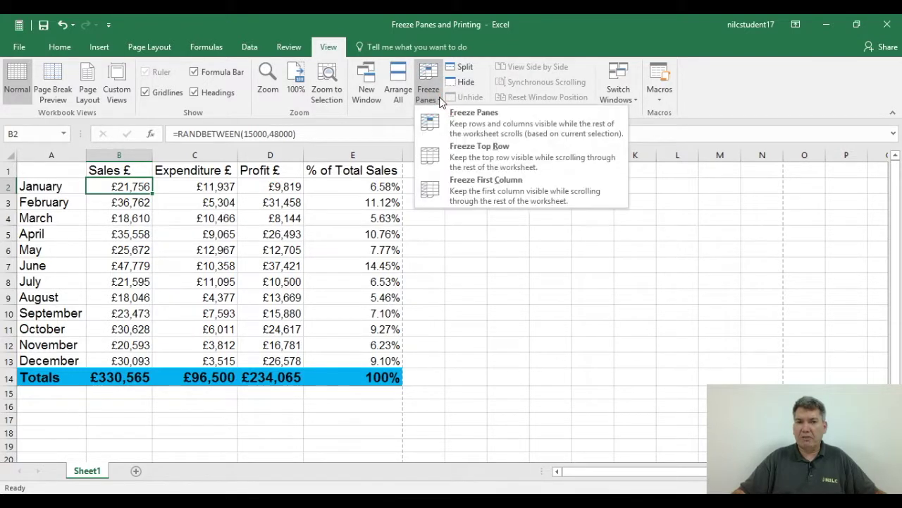
left_click(470, 117)
left_click(331, 406)
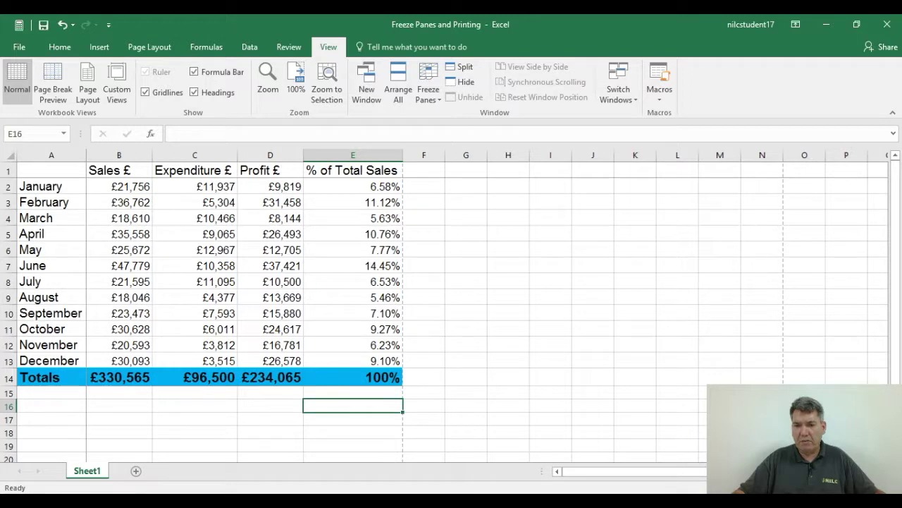
- Test the frozen headings and month names by scrolling the sheet down, across and back, and further down
scroll(229, 187, "down", 3)
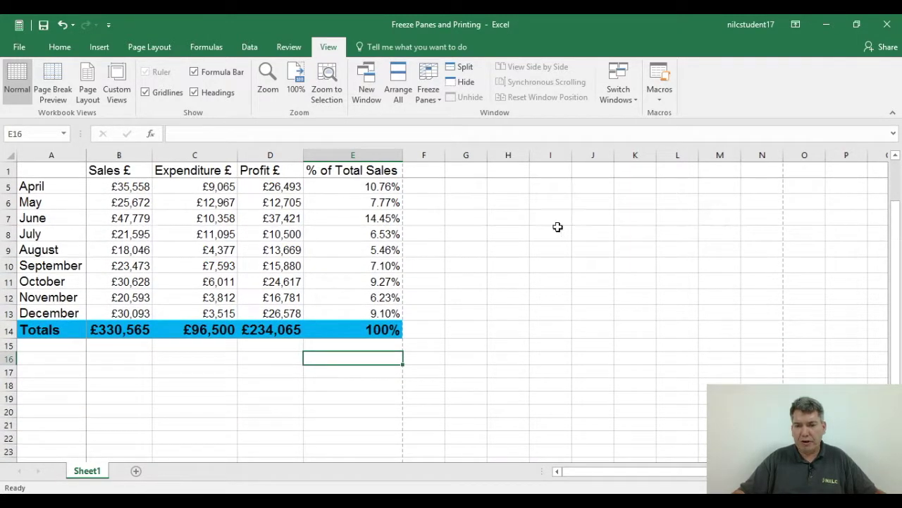
scroll(531, 420, "right", 2)
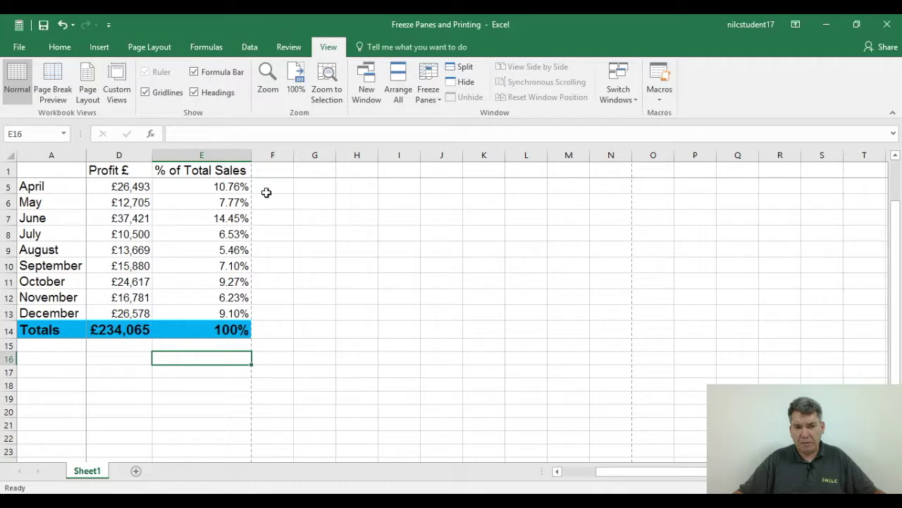
left_click(557, 471)
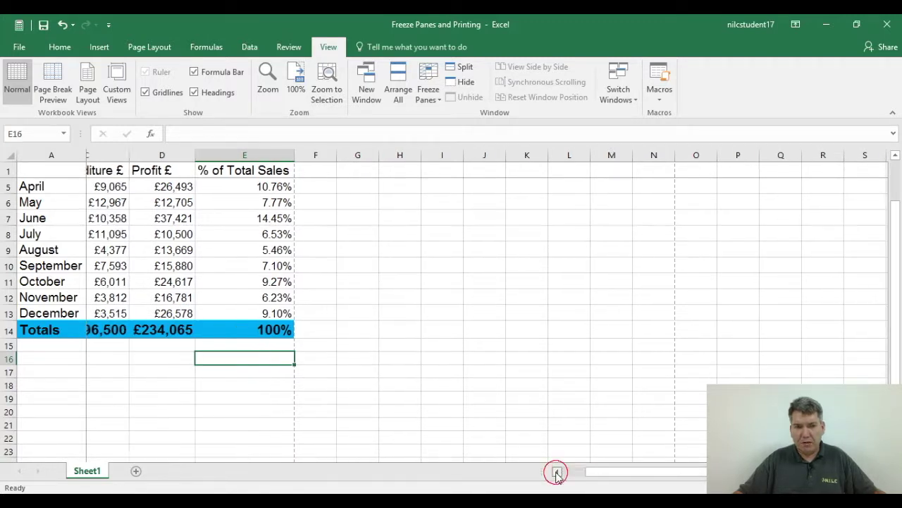
left_click(557, 471)
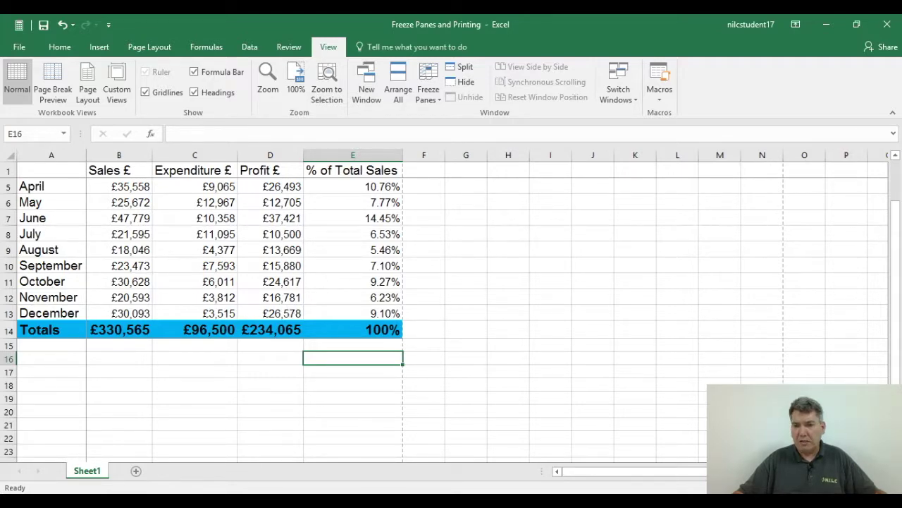
scroll(451, 317, "down", 5)
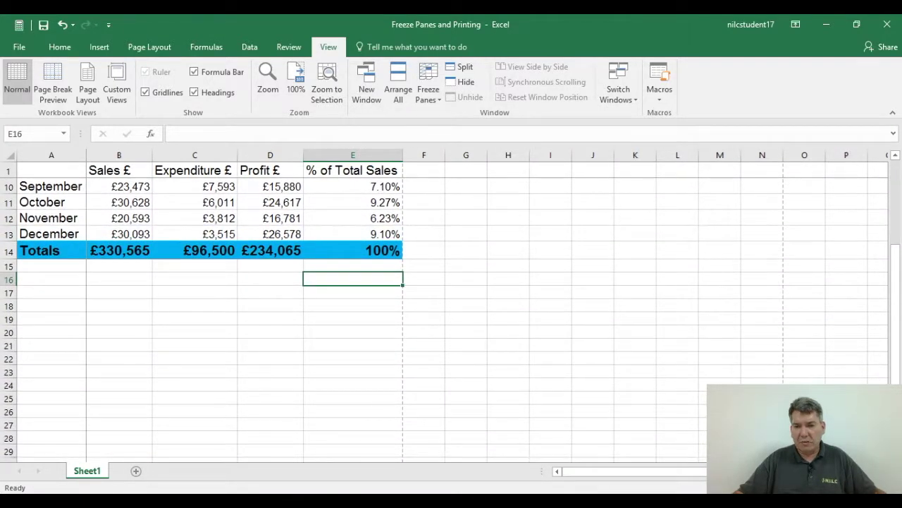
scroll(124, 220, "down", 1)
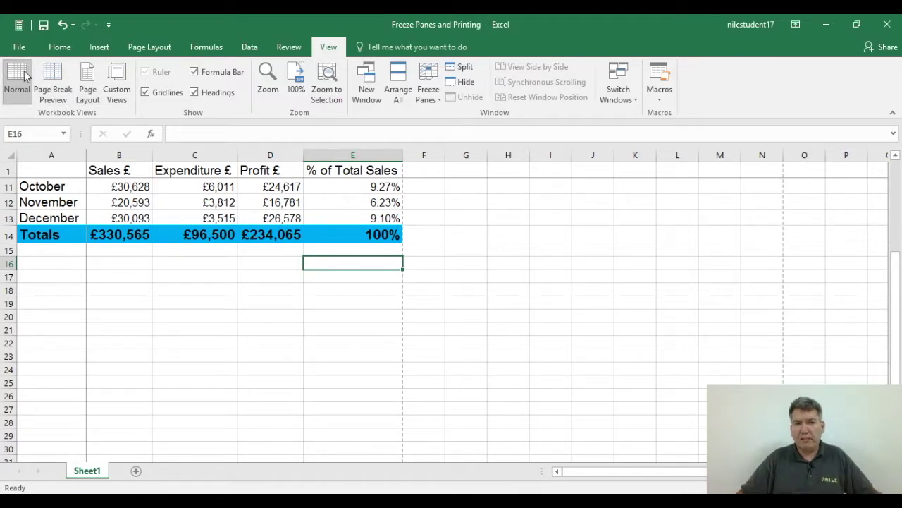
- Check the print preview of the active sheet twice to see how the frozen sheet prints, returning to the worksheet each time
left_click(18, 48)
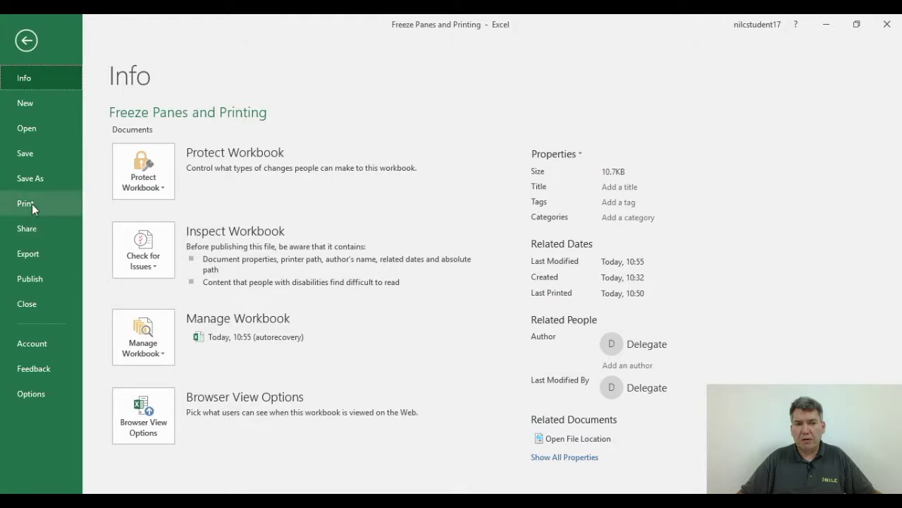
left_click(26, 203)
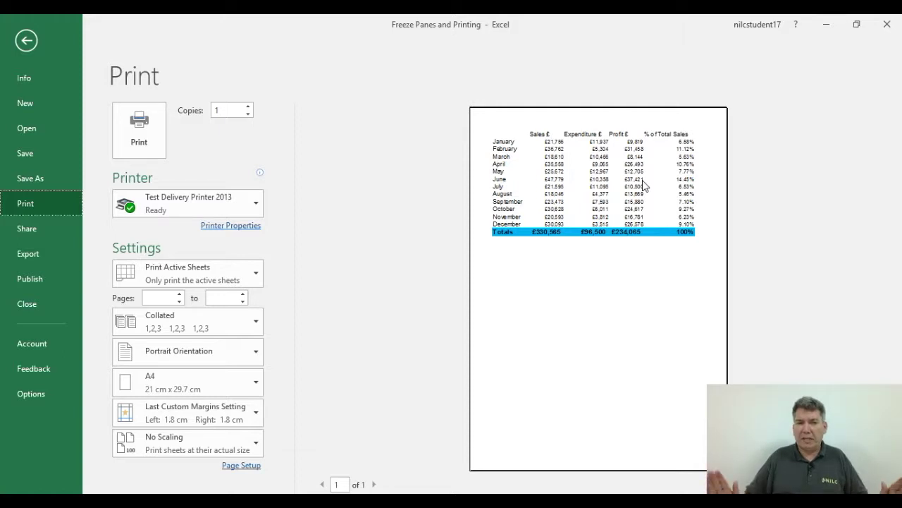
left_click(21, 48)
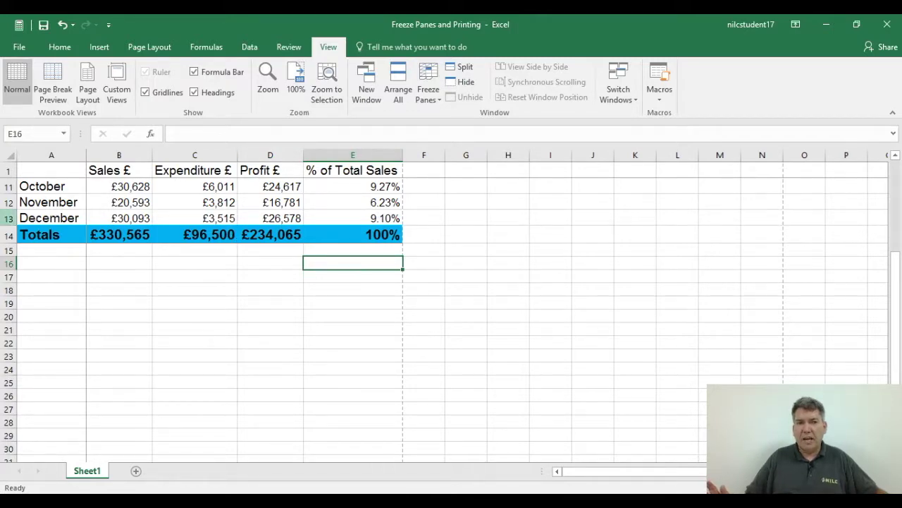
left_click(19, 46)
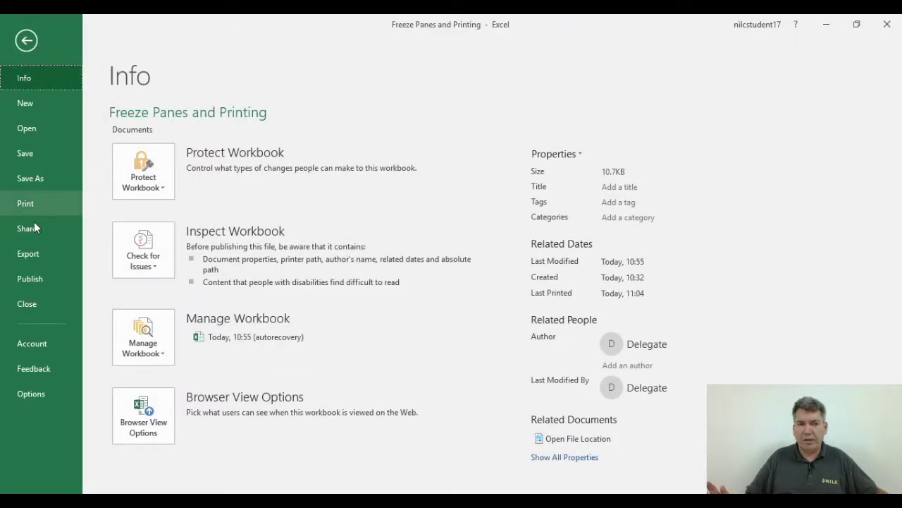
left_click(21, 211)
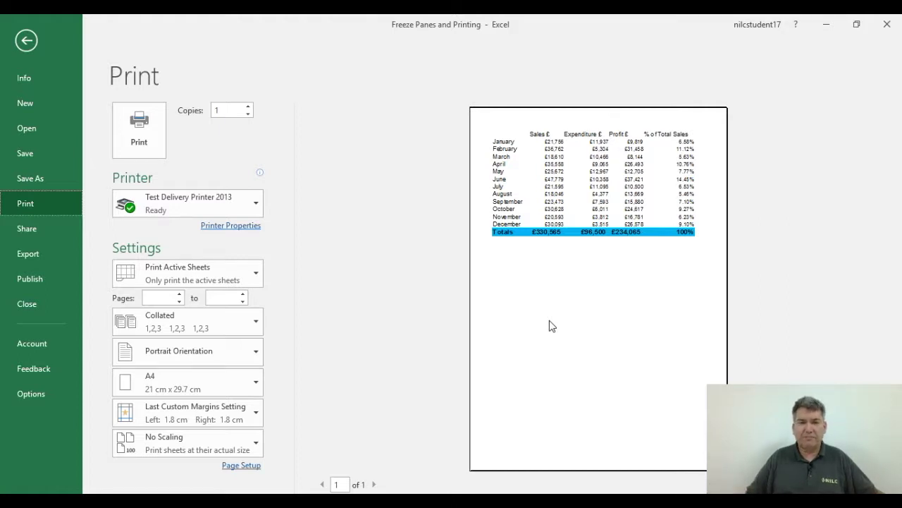
left_click(25, 41)
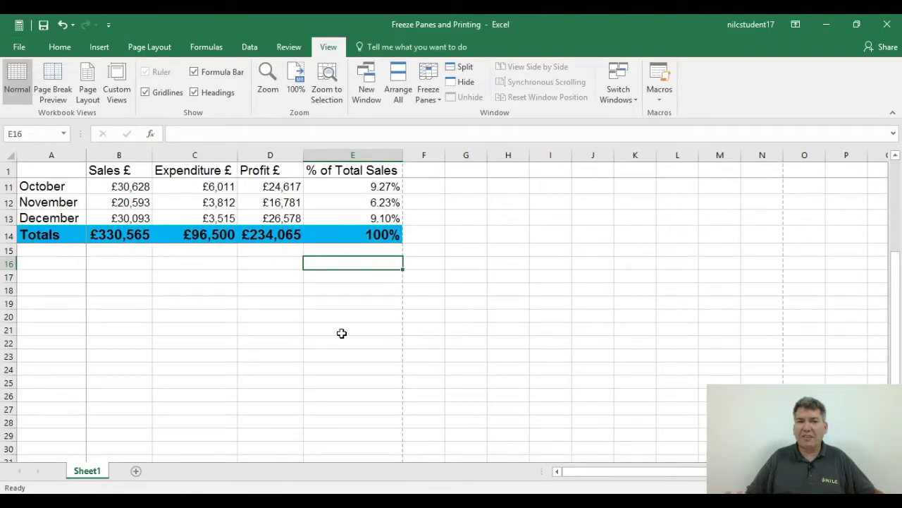